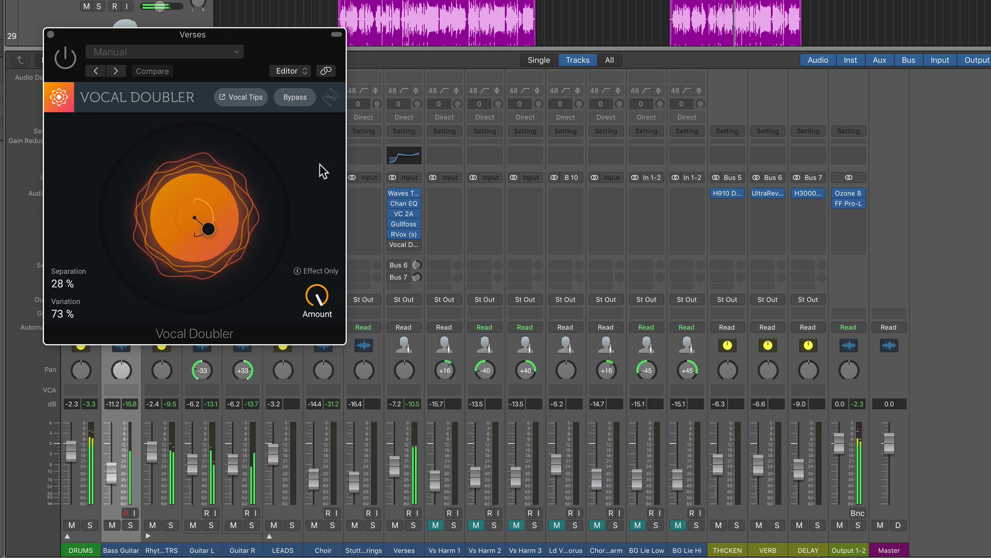
Step: Solo the Verses vocal and bring its Vocal Doubler window to the front
left_click(258, 33)
key("s")
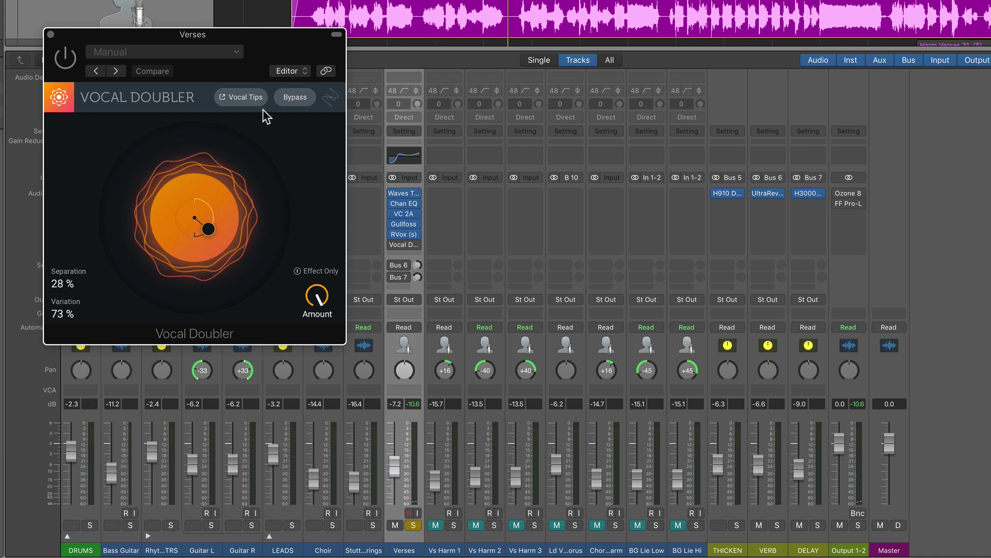
left_click(394, 244)
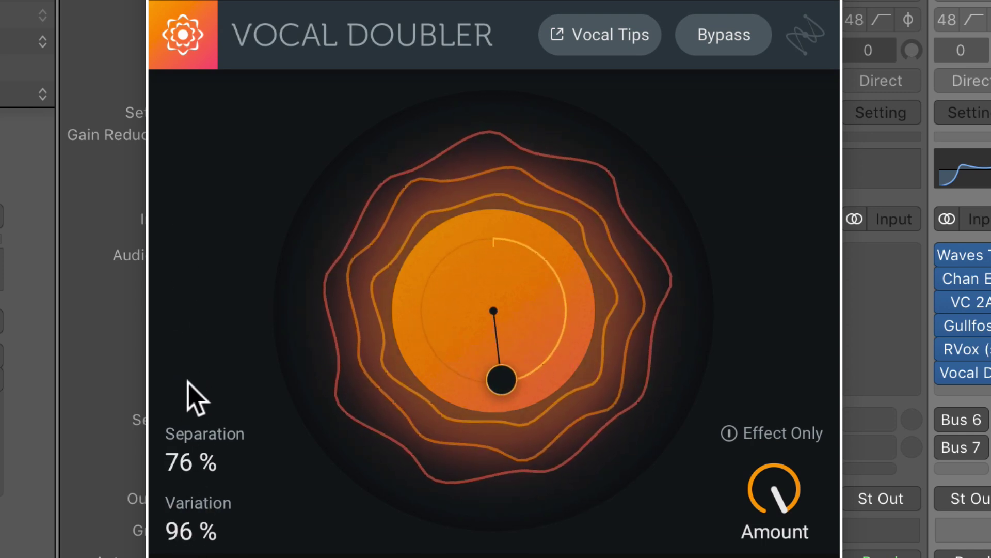
Step: Audition Effect Only, sweep Amount back to 100%, then place the orb at 72% Separation, 53% Variation
left_click(793, 437)
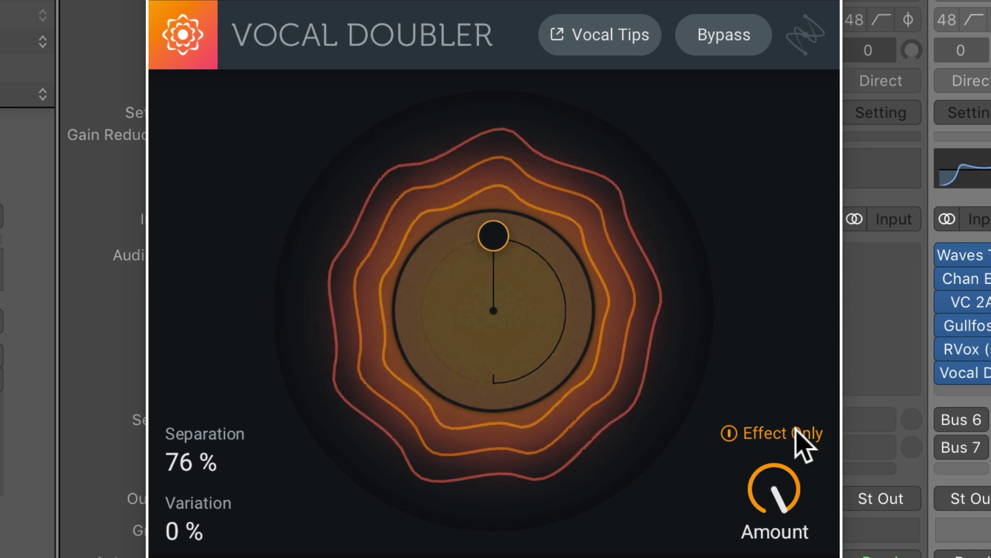
left_click(796, 433)
left_click_drag(777, 504, 828, 506)
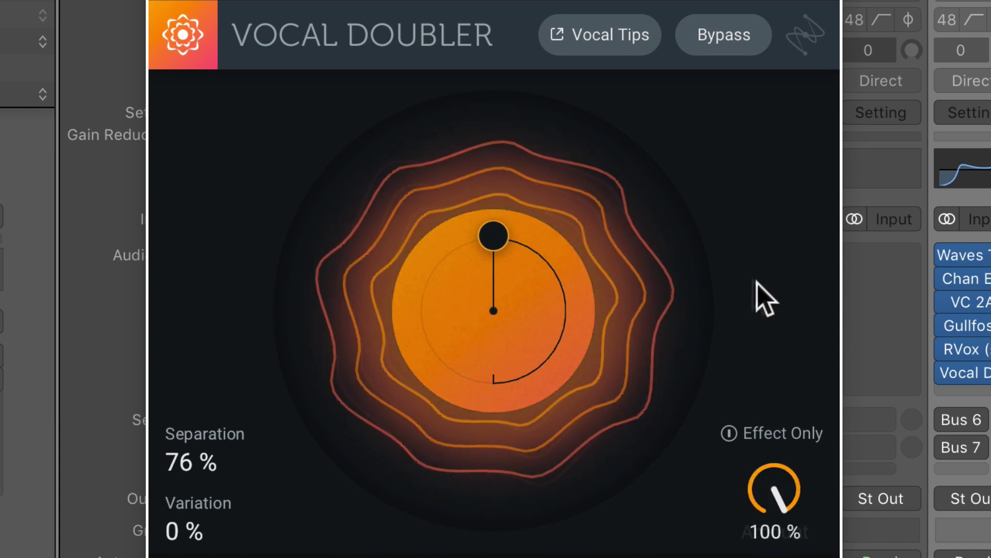
left_click_drag(502, 232, 485, 165)
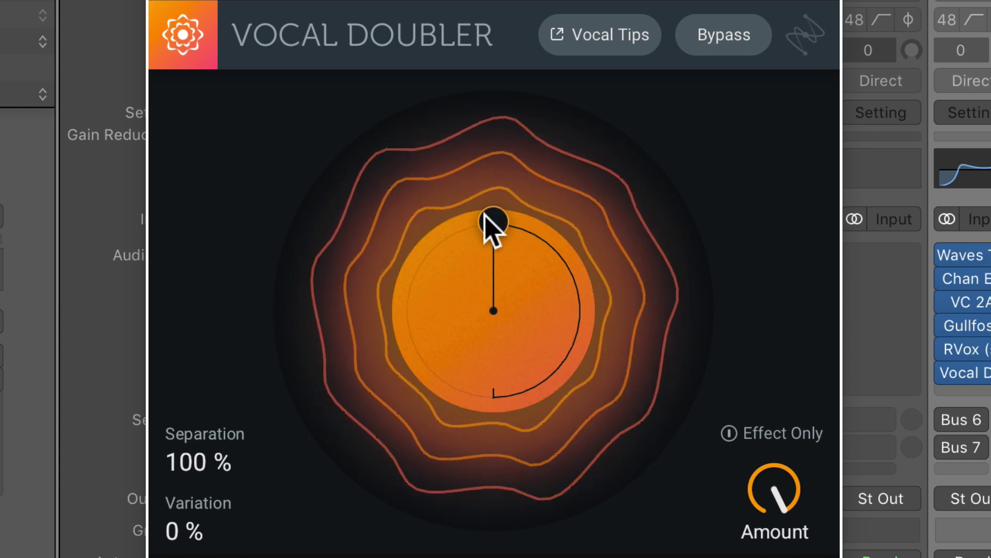
left_click_drag(490, 228, 566, 317)
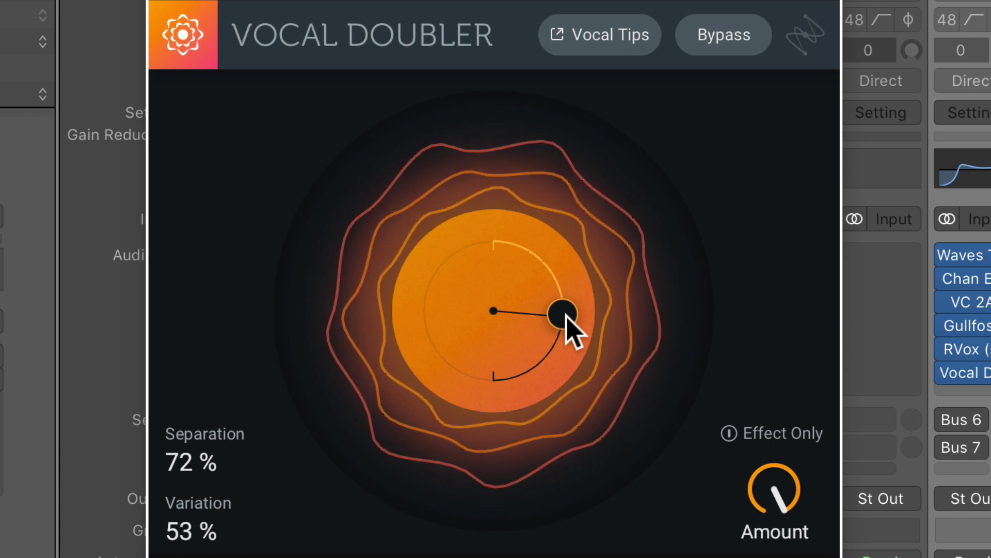
Step: Set Vocal Doubler to 57% Separation, 72% Variation, about half Amount, and A/B it with Bypass
left_click_drag(567, 317, 548, 368)
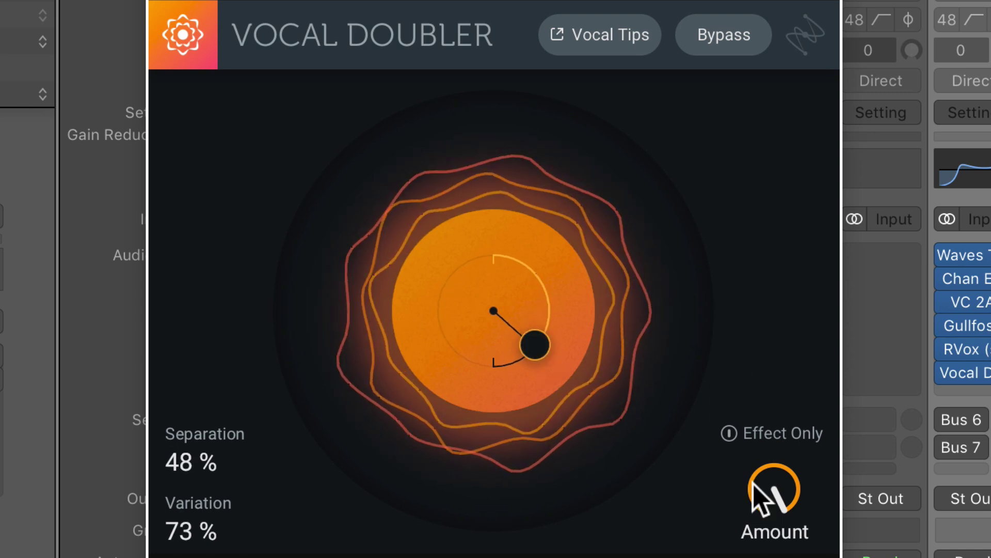
left_click_drag(758, 477, 769, 557)
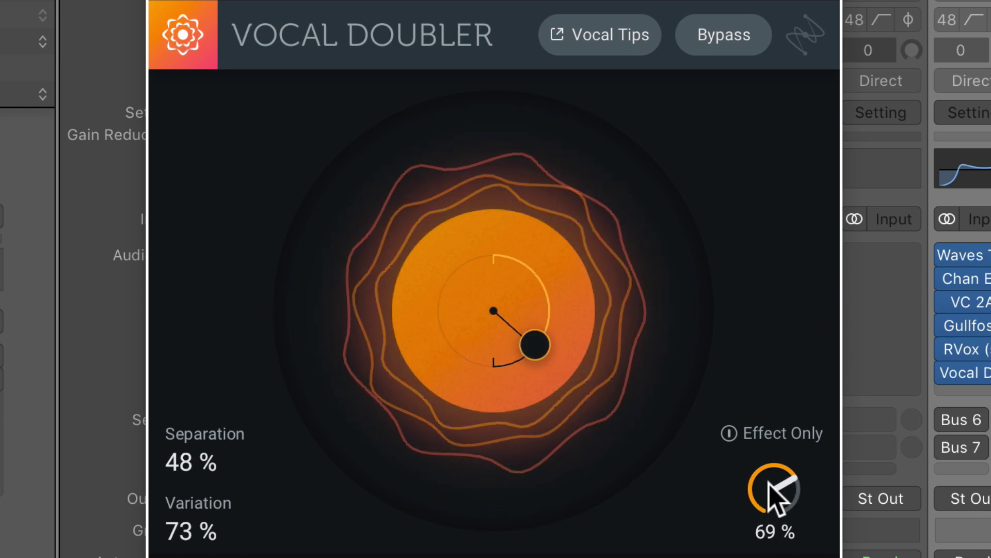
left_click_drag(774, 491, 772, 557)
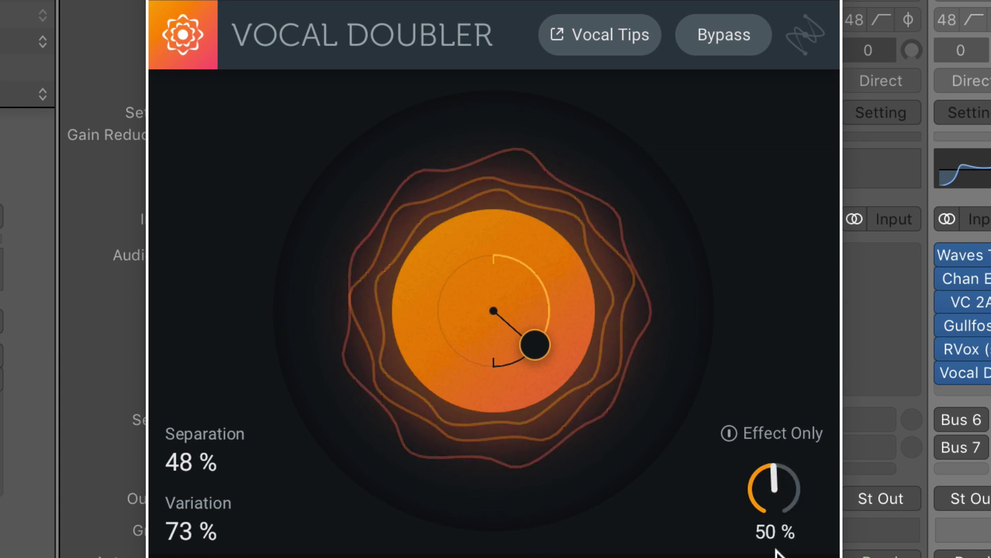
left_click_drag(778, 512, 813, 424)
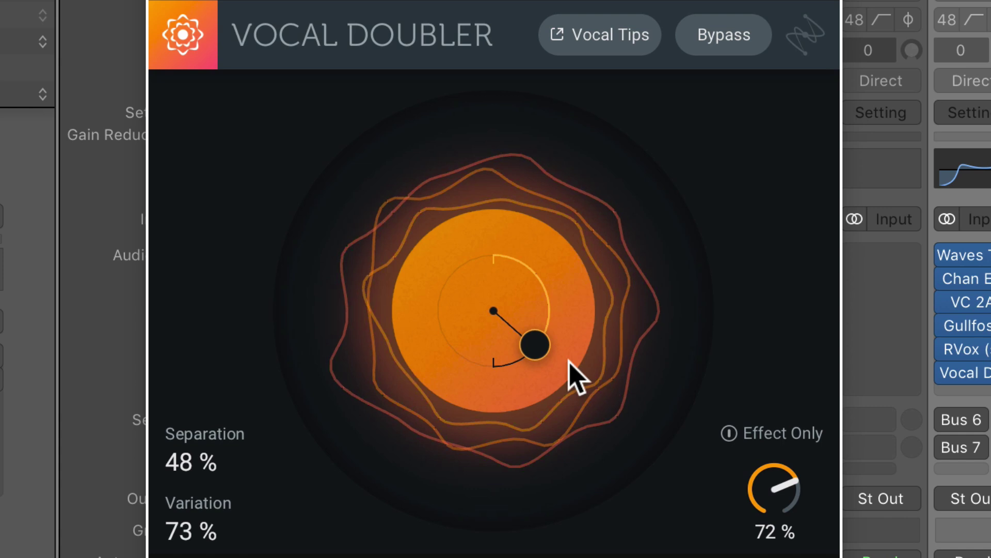
left_click_drag(546, 347, 552, 365)
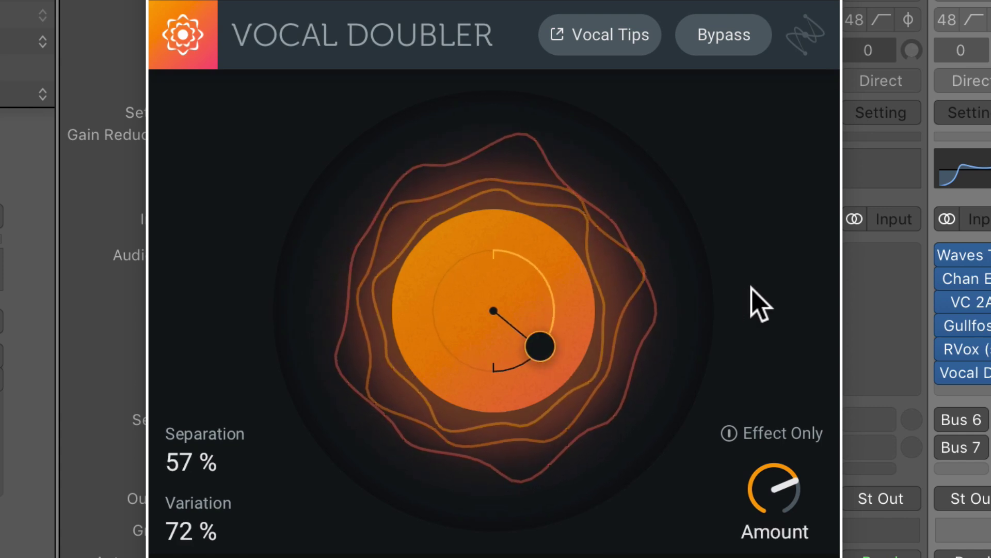
left_click(734, 37)
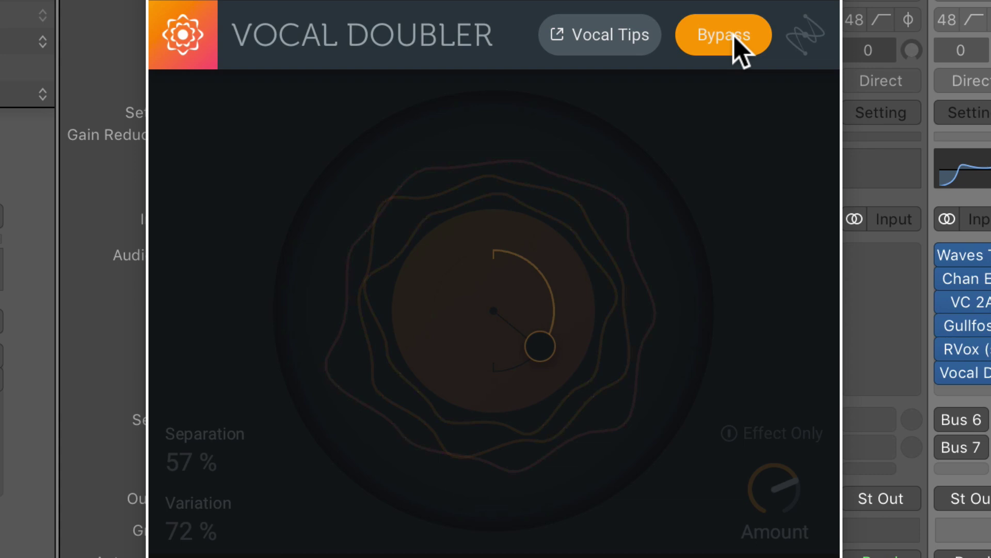
left_click(734, 37)
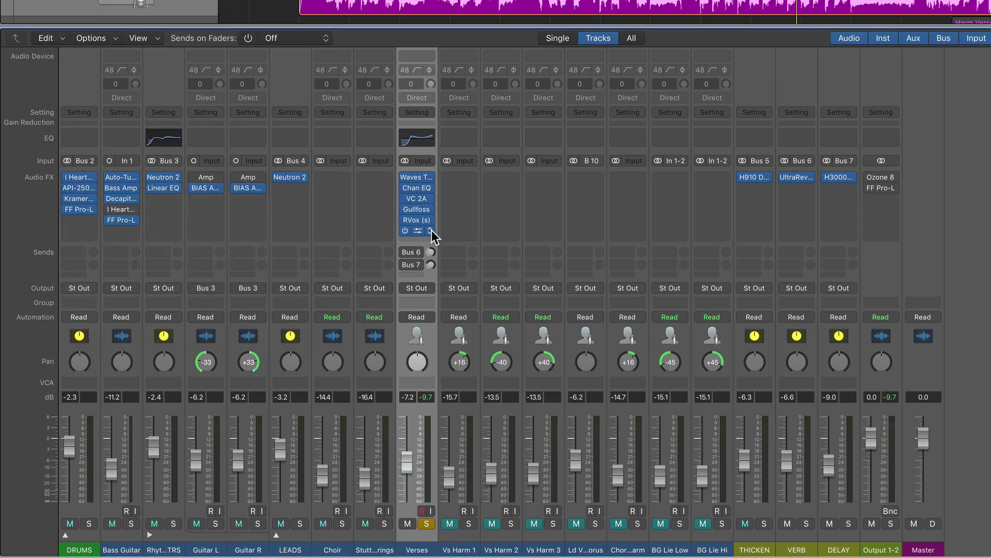
Step: Remove Vocal Doubler from the Verses insert and add a Bus 8 send to a new aux
left_click(431, 231)
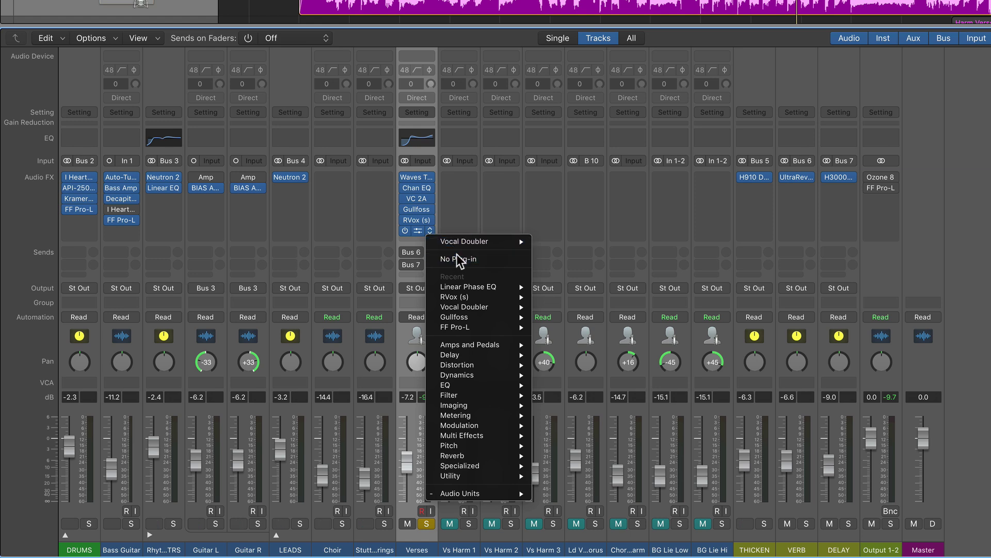
left_click(457, 256)
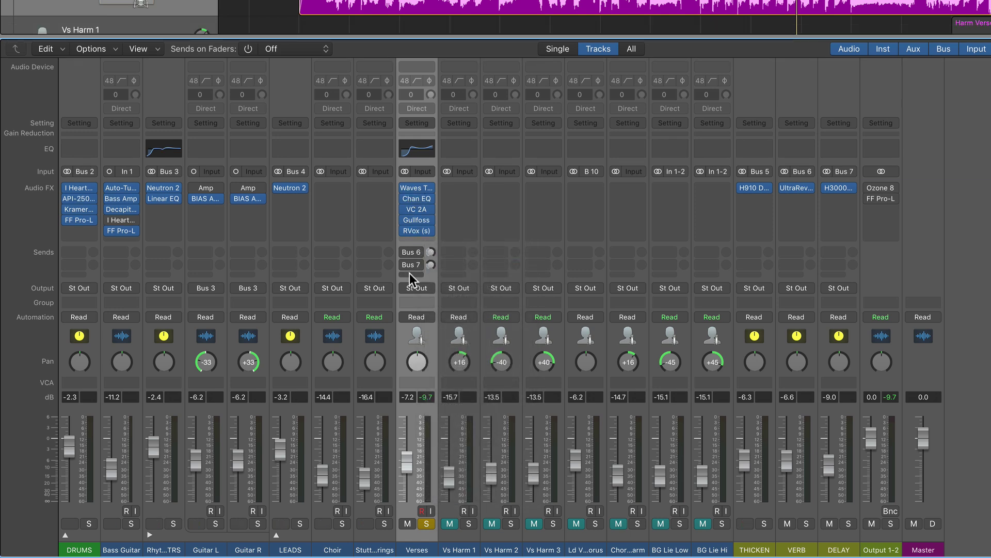
left_click(410, 274)
mouse_move(431, 293)
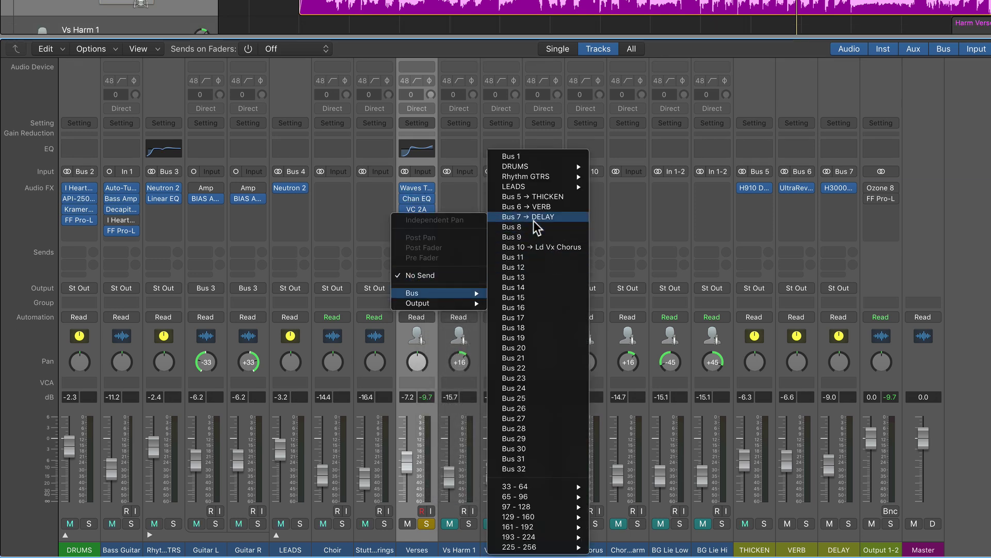
left_click(506, 226)
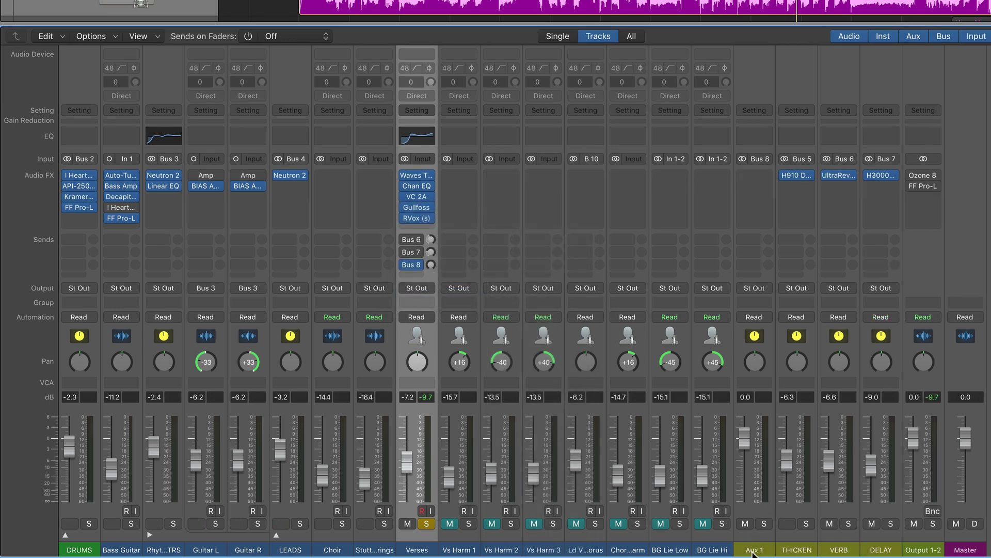
Step: Rename the new aux to DOUBLER and insert Vocal Doubler on it
double_click(754, 549)
type("DOUBLER")
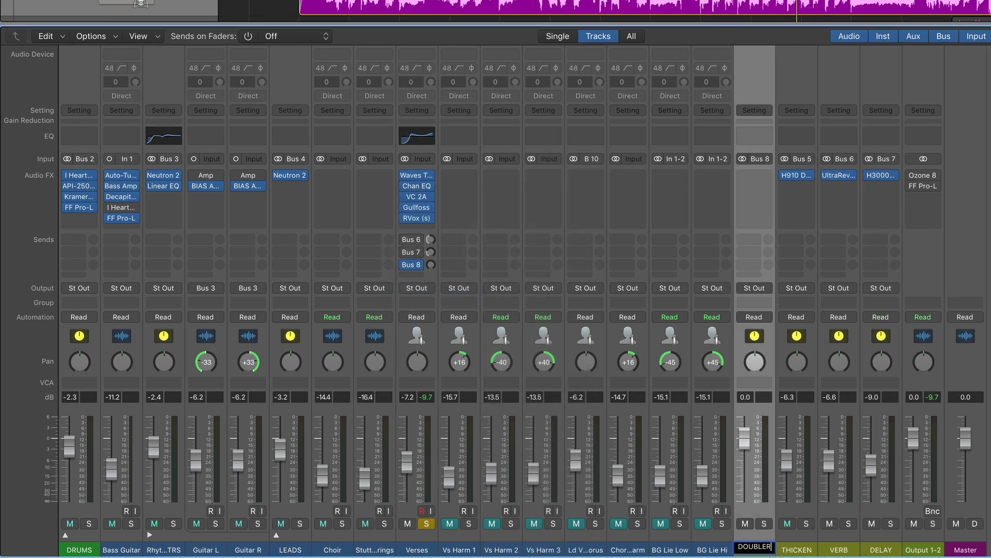
key("Return")
left_click(754, 175)
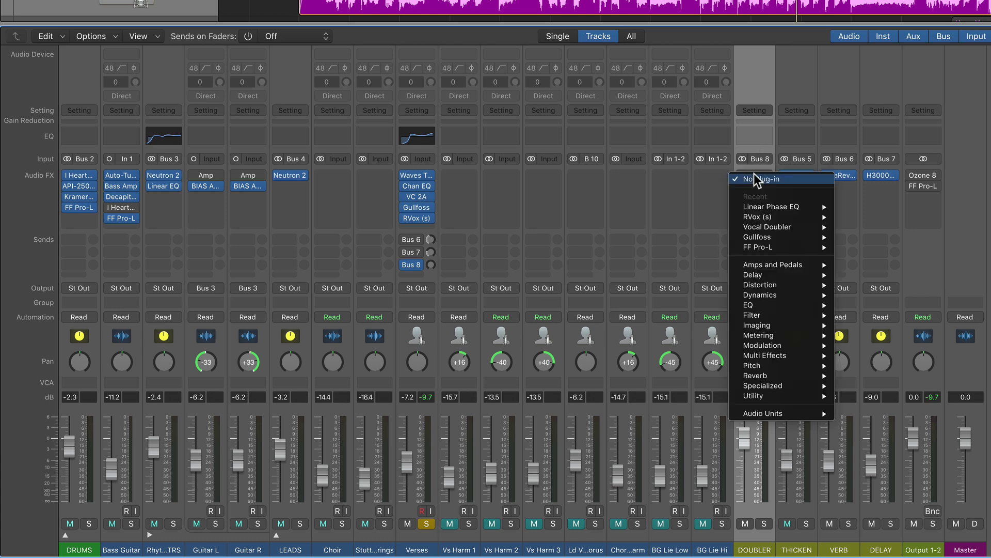
mouse_move(779, 226)
left_click(862, 230)
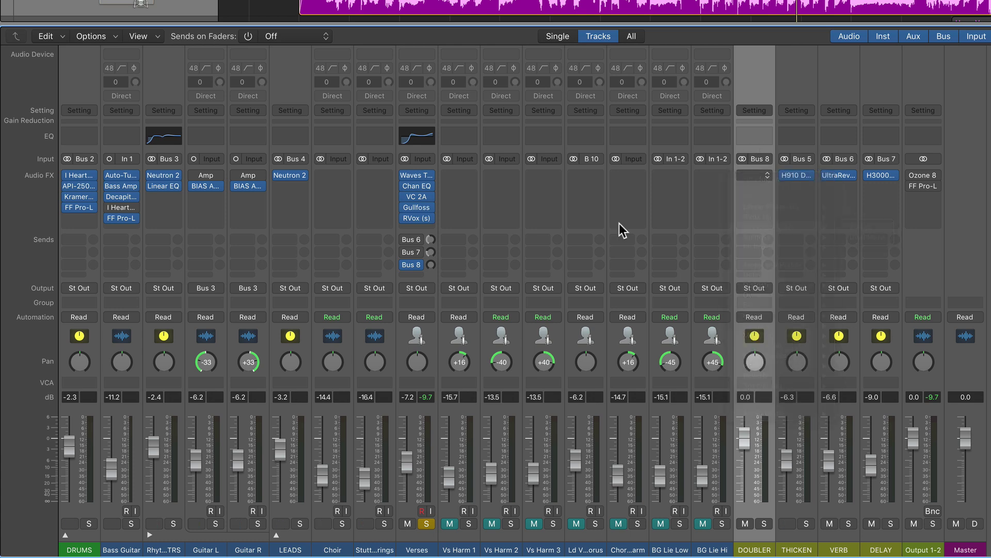
Step: Switch the aux doubler to Effect Only and make the Verses Bus 8 send pre-fader
left_click(697, 363)
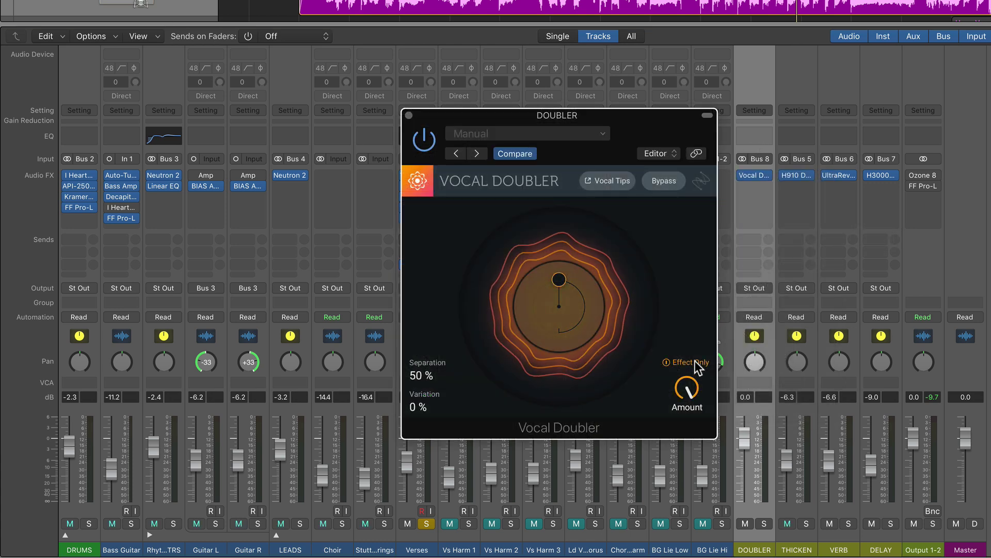
left_click_drag(639, 141, 283, 144)
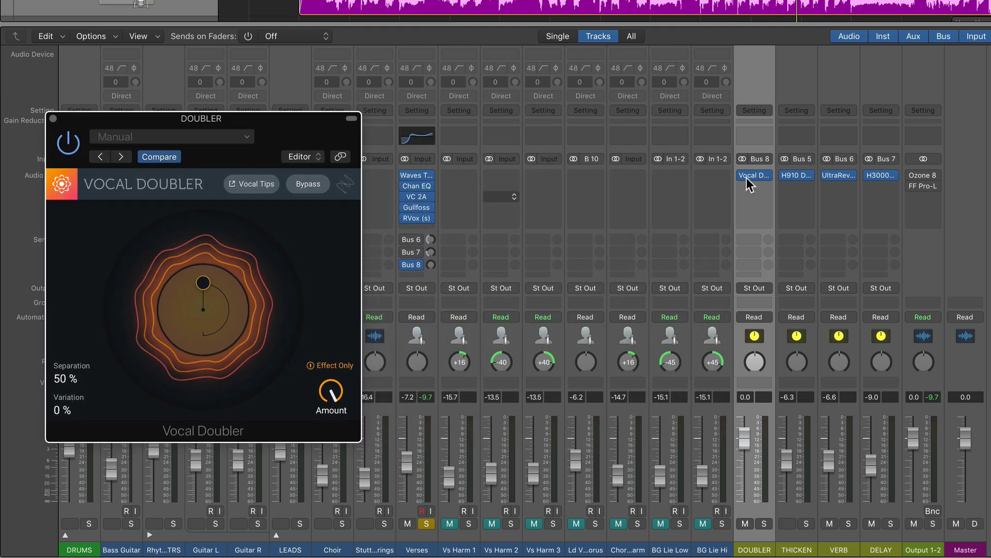
mouse_move(426, 265)
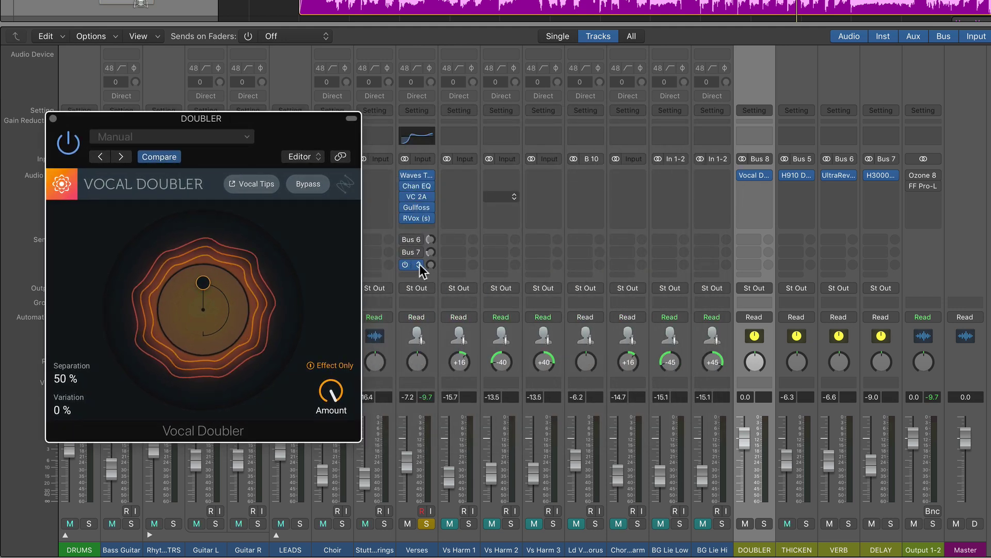
left_click(420, 265)
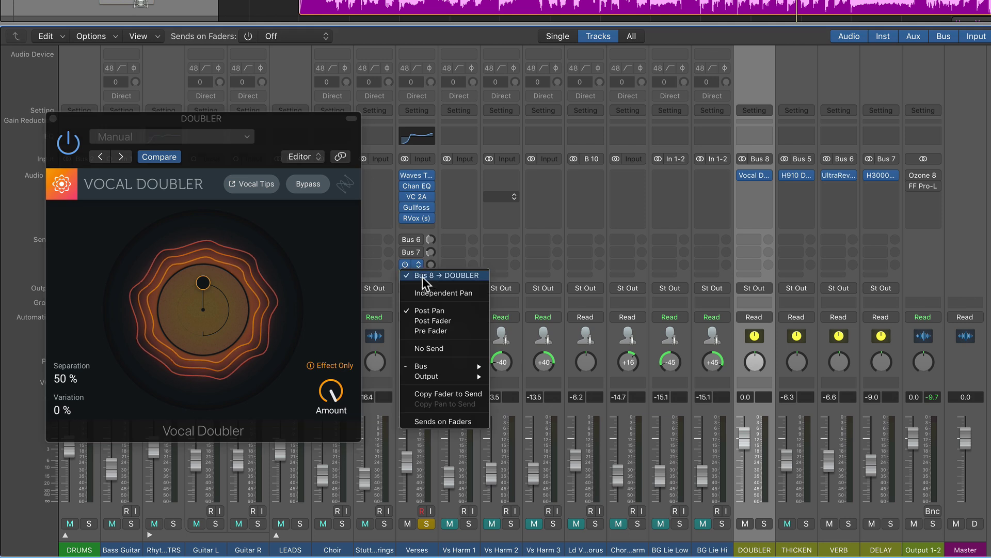
left_click(476, 331)
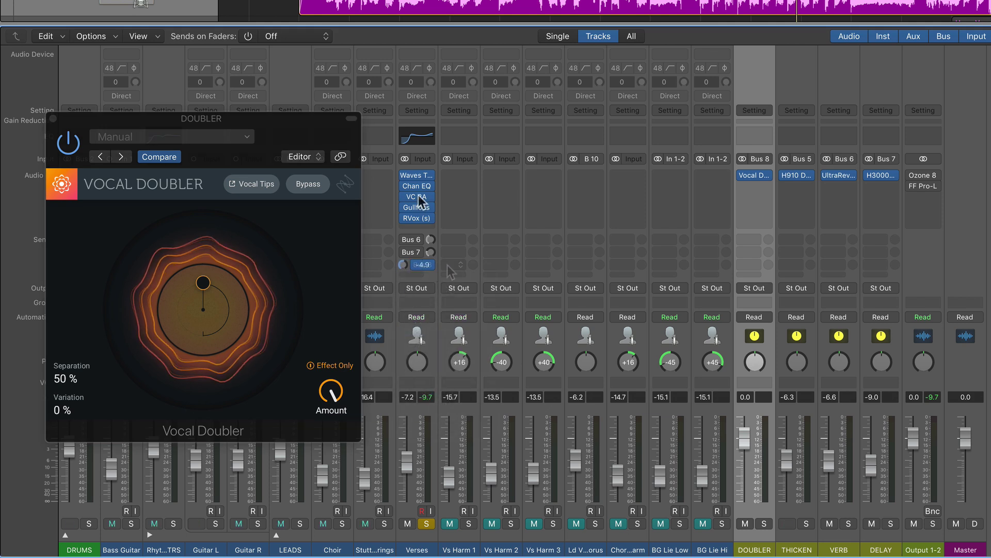
Step: Solo DOUBLER, push Separation and Variation to 100%, then solo Verses and lower DOUBLER to -4.1 dB
left_click(426, 524)
left_click(764, 524)
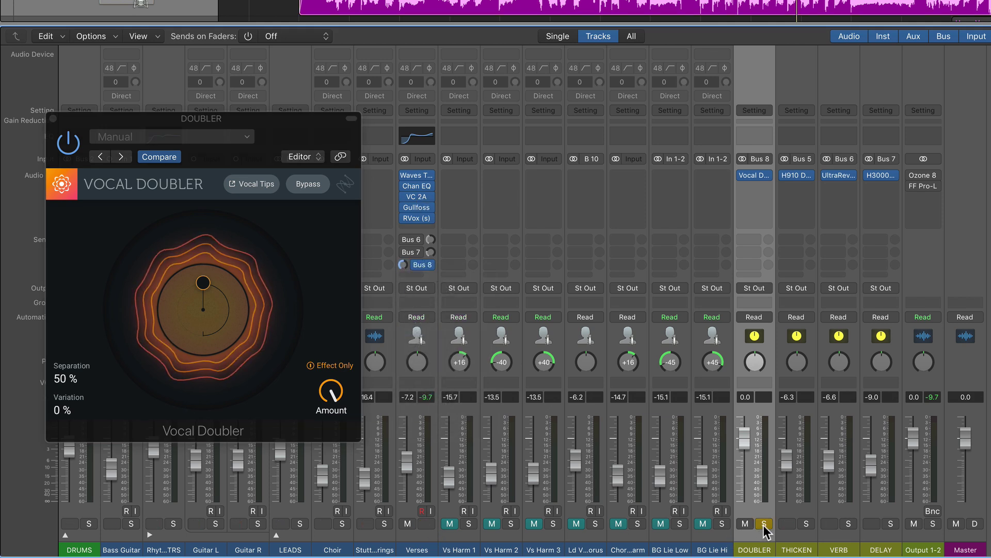
left_click_drag(220, 290, 212, 479)
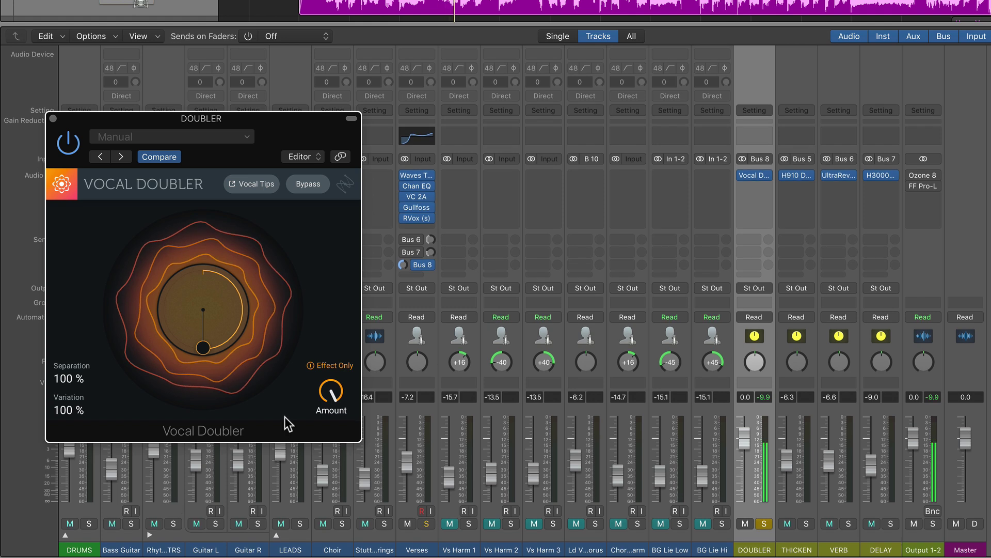
left_click(427, 523)
left_click_drag(746, 440, 744, 454)
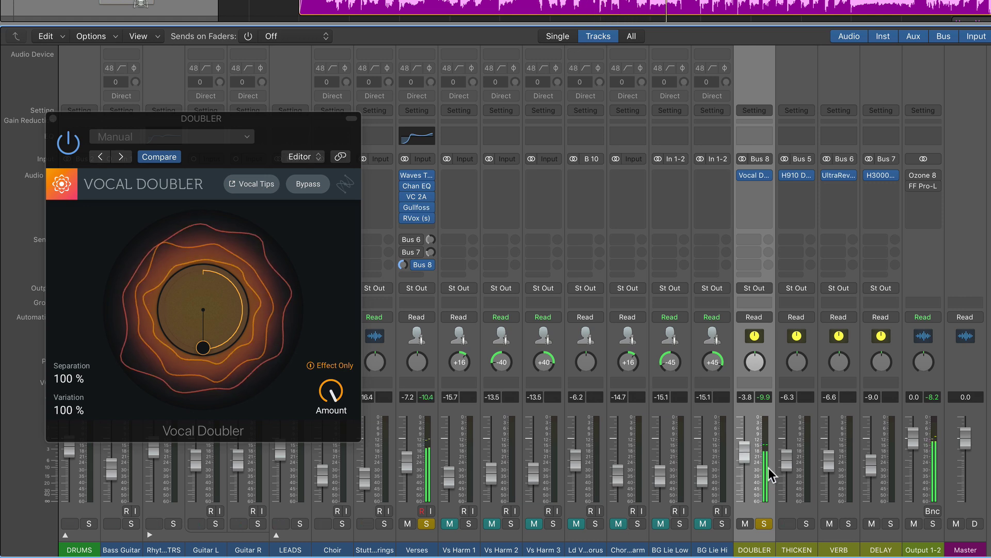
Step: Bring the DOUBLER fader to -6.2 dB and reshape the doubler to 83% Separation, 67% Variation
mouse_move(748, 450)
left_mouse_down()
mouse_move(744, 433)
mouse_move(744, 483)
mouse_move(744, 444)
left_mouse_up()
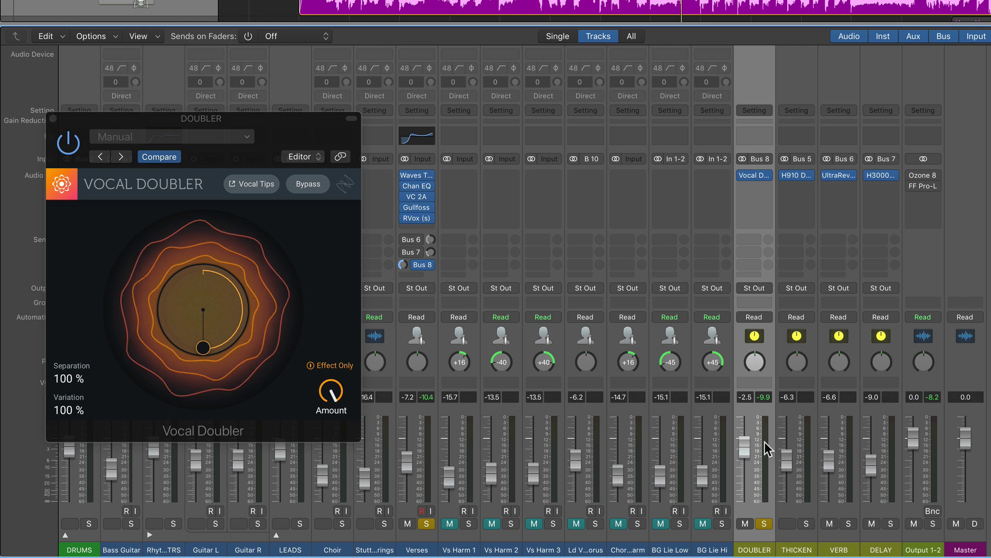
mouse_move(747, 445)
left_mouse_down()
mouse_move(752, 476)
mouse_move(744, 450)
mouse_move(744, 462)
left_mouse_up()
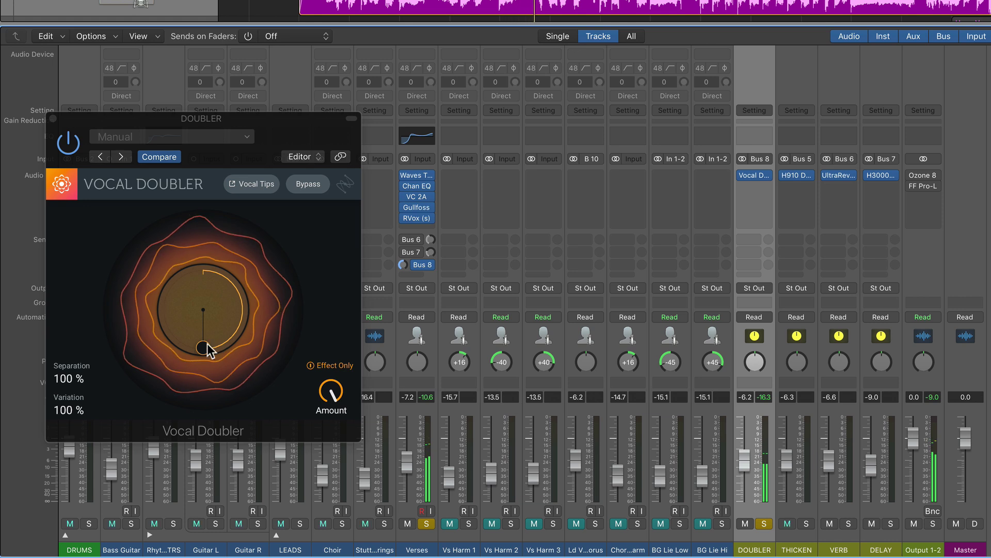
left_click_drag(206, 346, 237, 328)
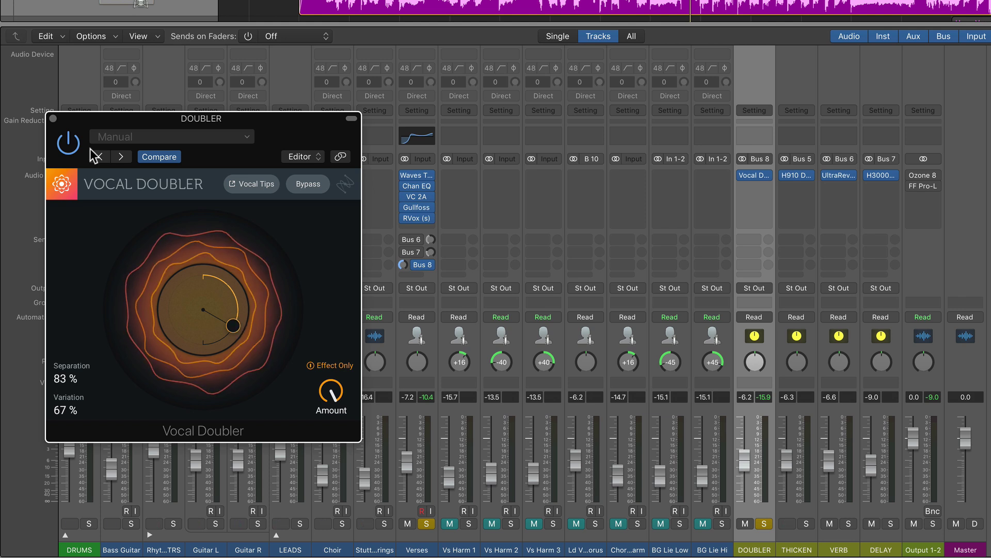
Step: Clear the DOUBLER and Verses solos and play back the full mix
left_click(716, 531)
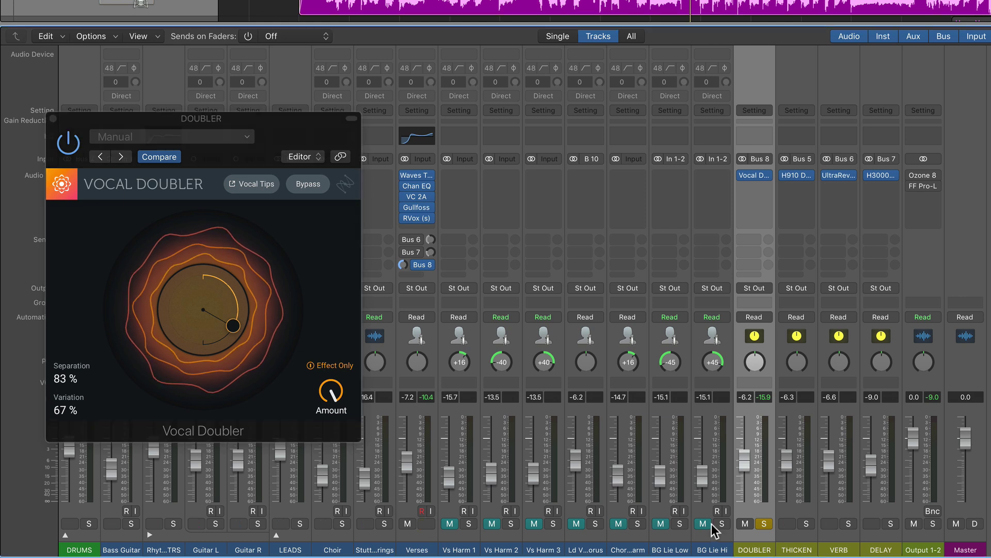
left_click(764, 523)
left_click(313, 246)
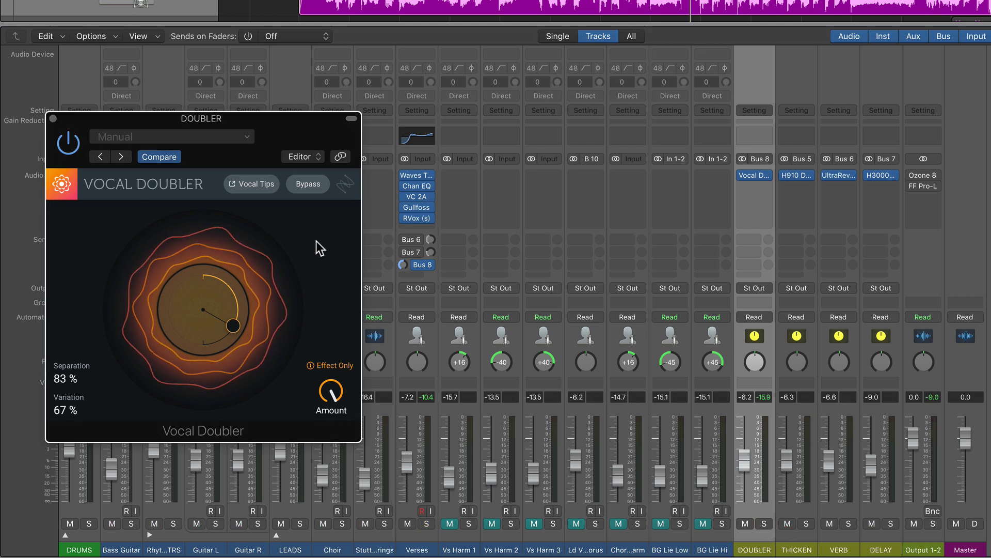
key("space")
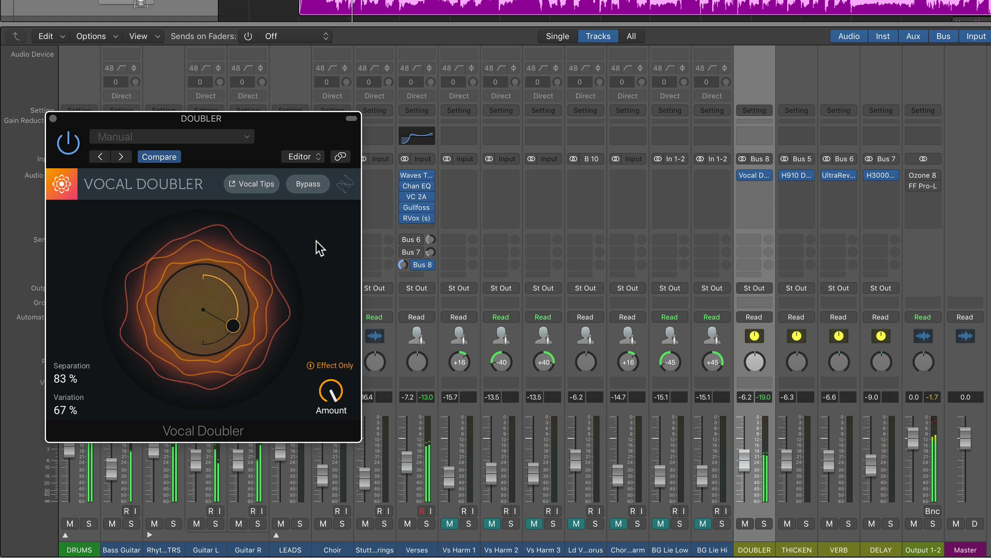
Step: Drop DOUBLER to -9.4 dB, set the doubler to 80% Separation, 52% Variation, and bypass it
left_click_drag(744, 462, 748, 470)
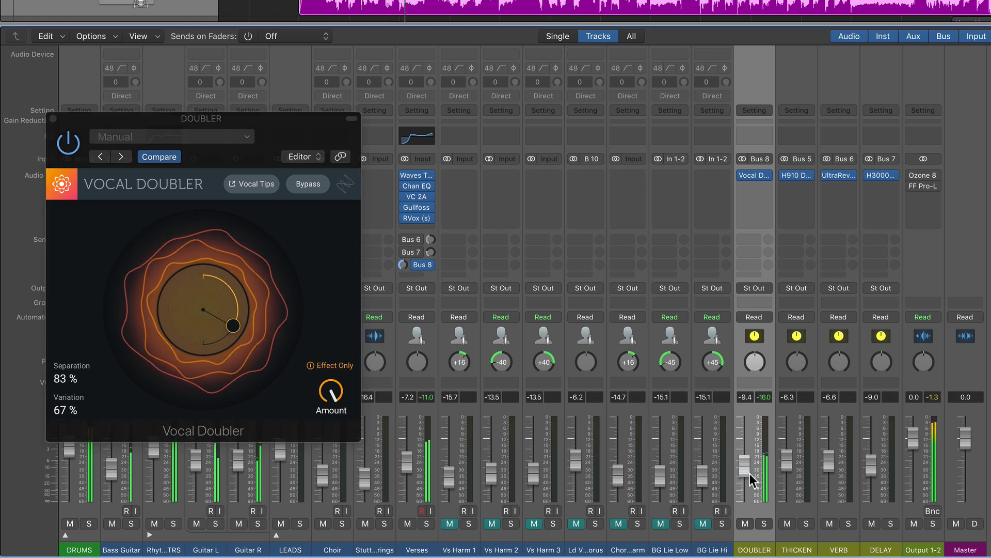
left_click_drag(234, 323, 241, 312)
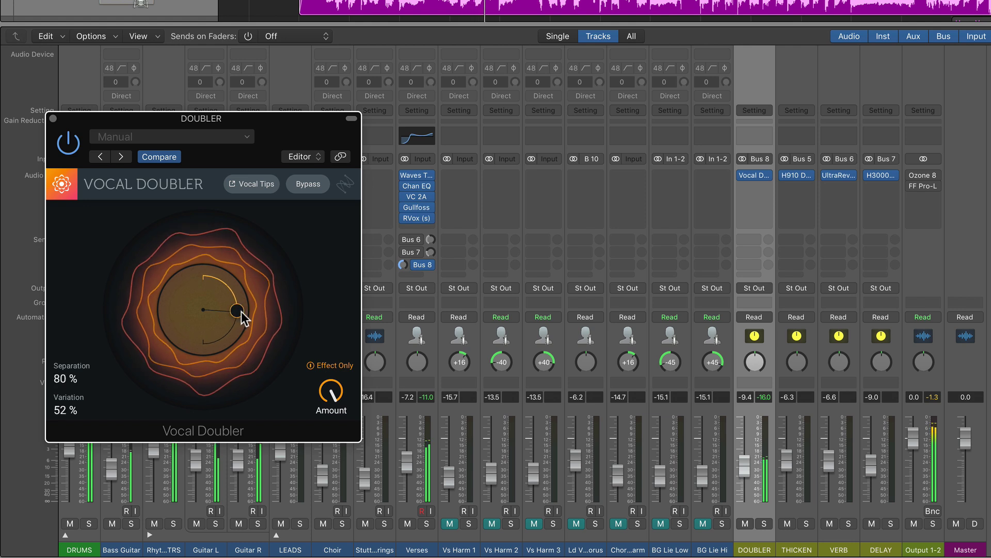
left_click(304, 185)
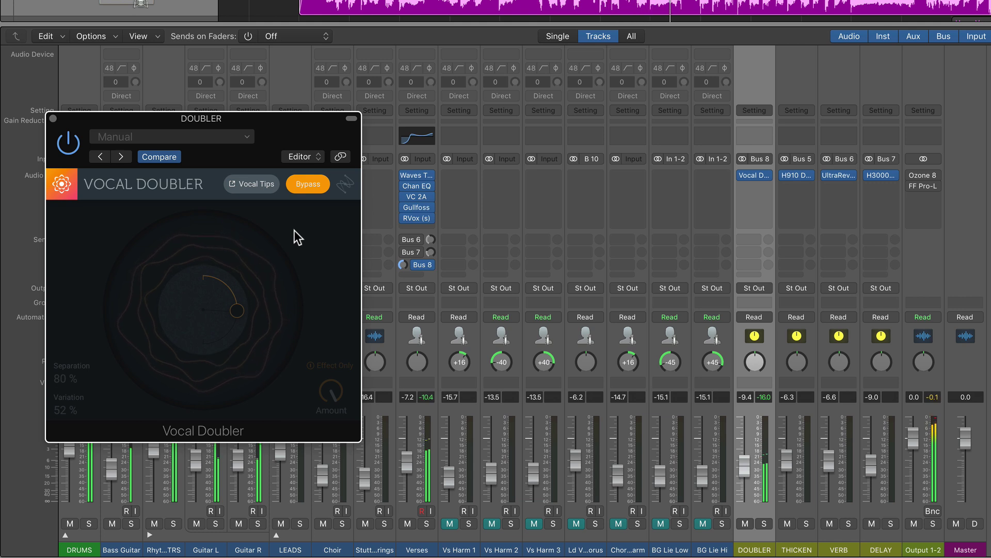
Step: Re-enable the Vocal Doubler and turn on the Verses delay send
left_click(301, 187)
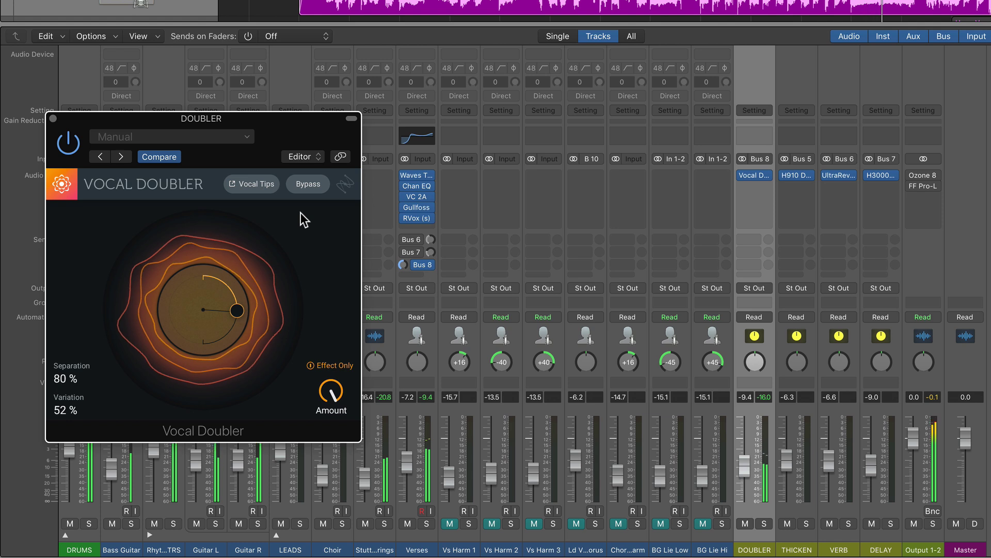
key("space")
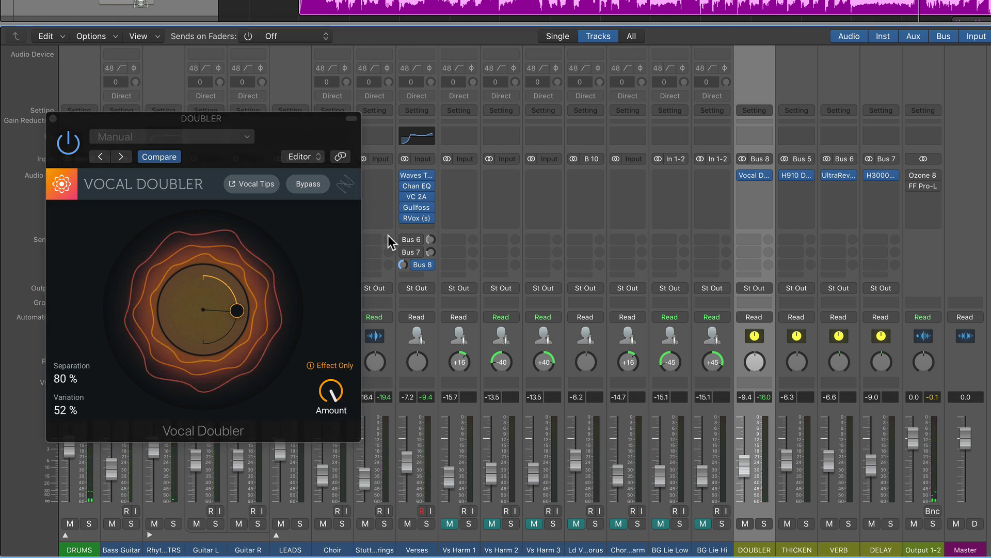
left_click(404, 252)
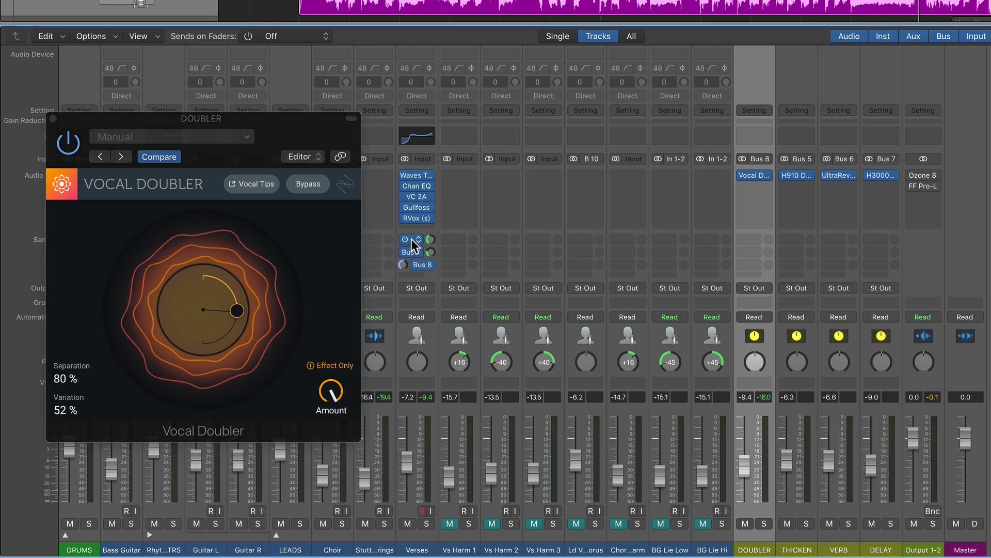
left_click(326, 228)
key("space")
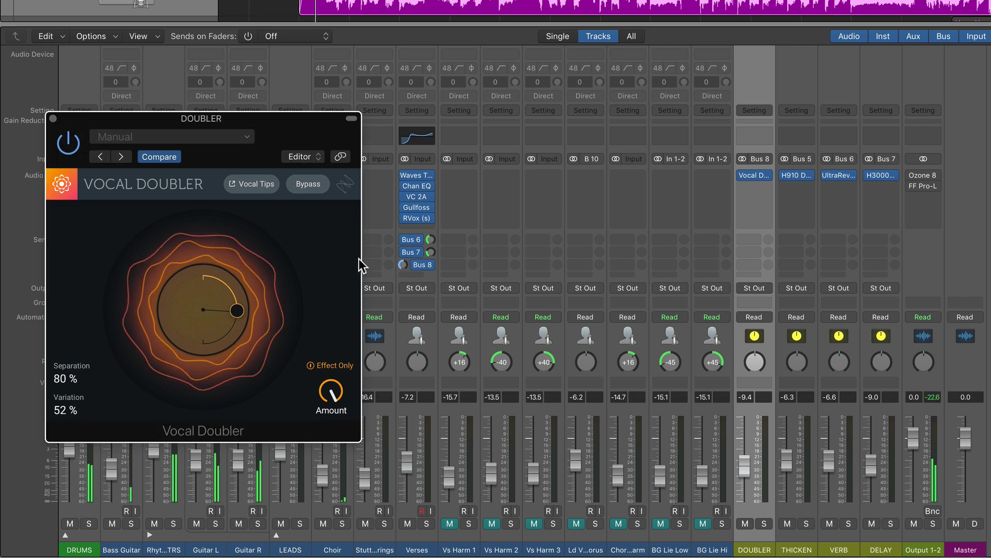
Step: Enable the other Verses send, trim DOUBLER to -10.6 dB, and compare with Mute toggled
left_click(402, 265)
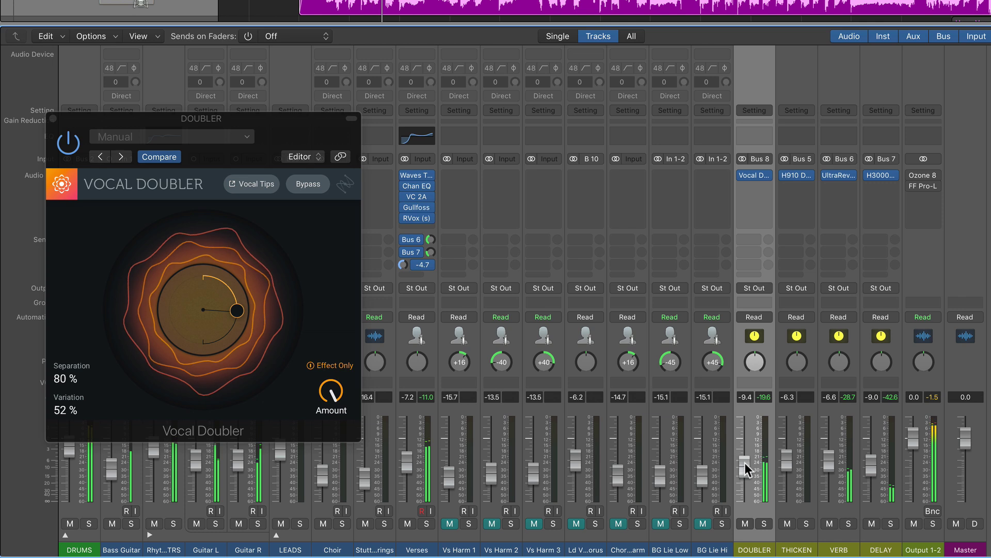
left_click_drag(745, 463, 745, 464)
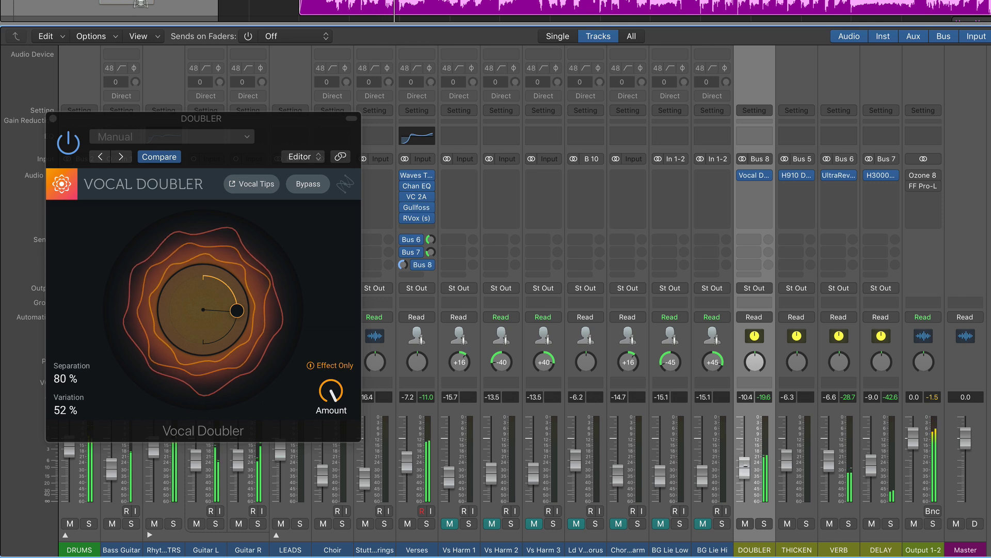
left_click(745, 523)
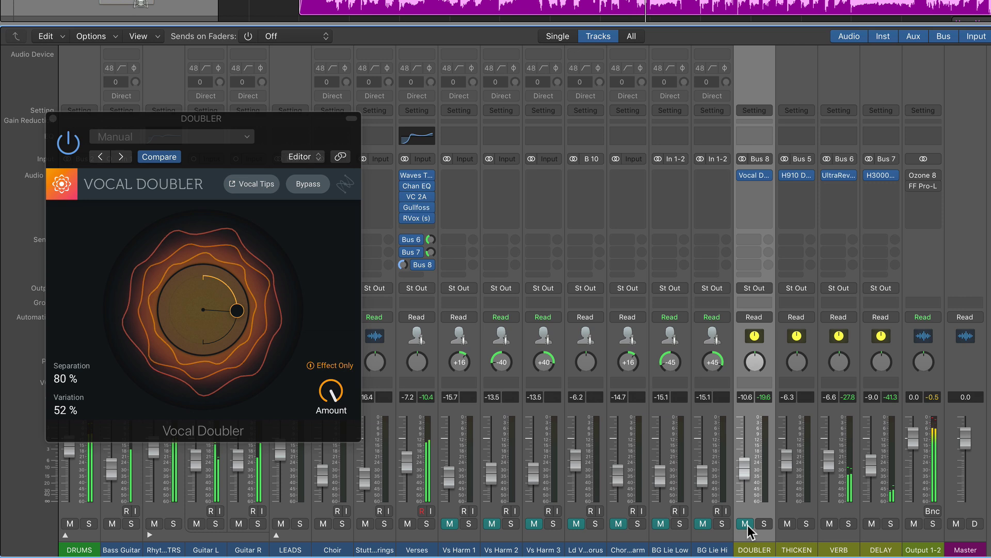
left_click(746, 524)
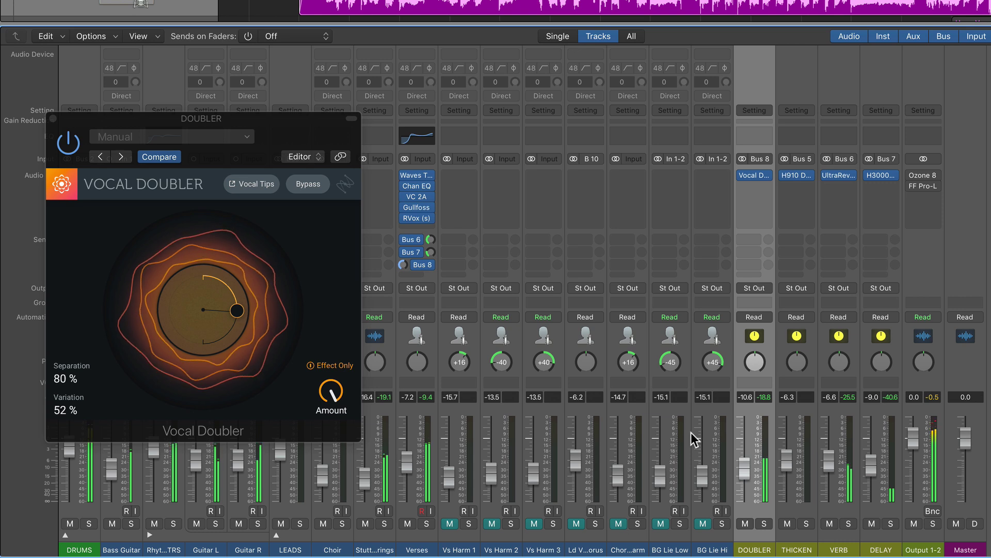
left_click(321, 219)
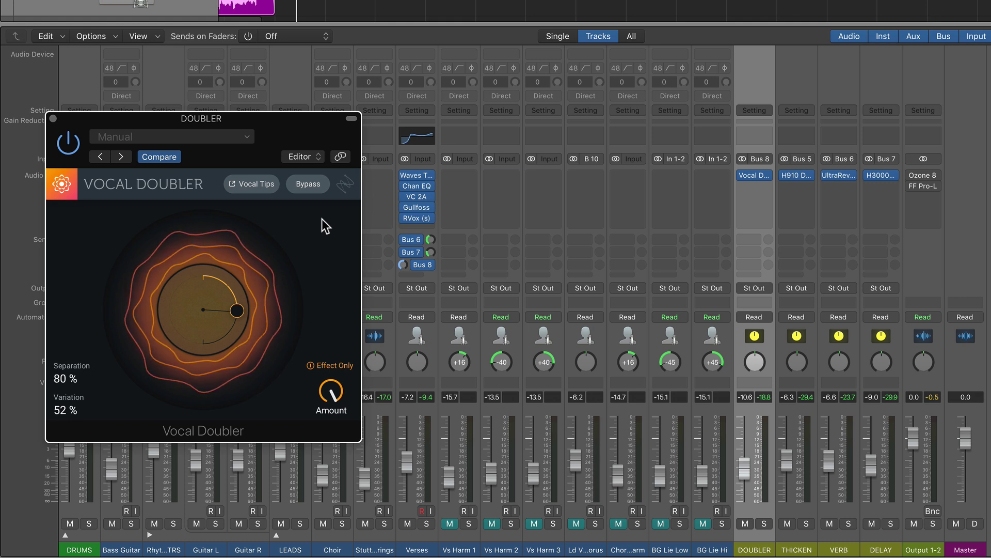
left_click(794, 175)
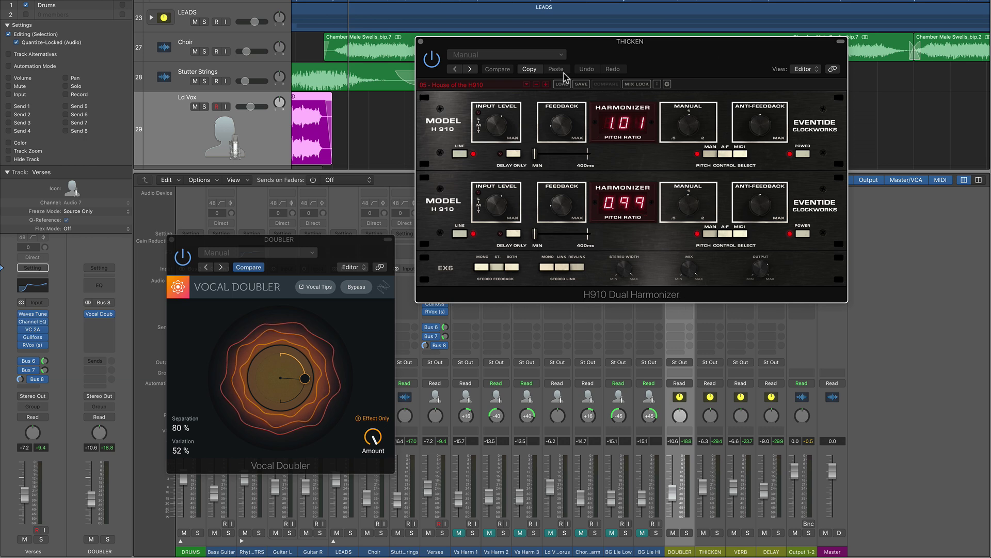
left_click(421, 42)
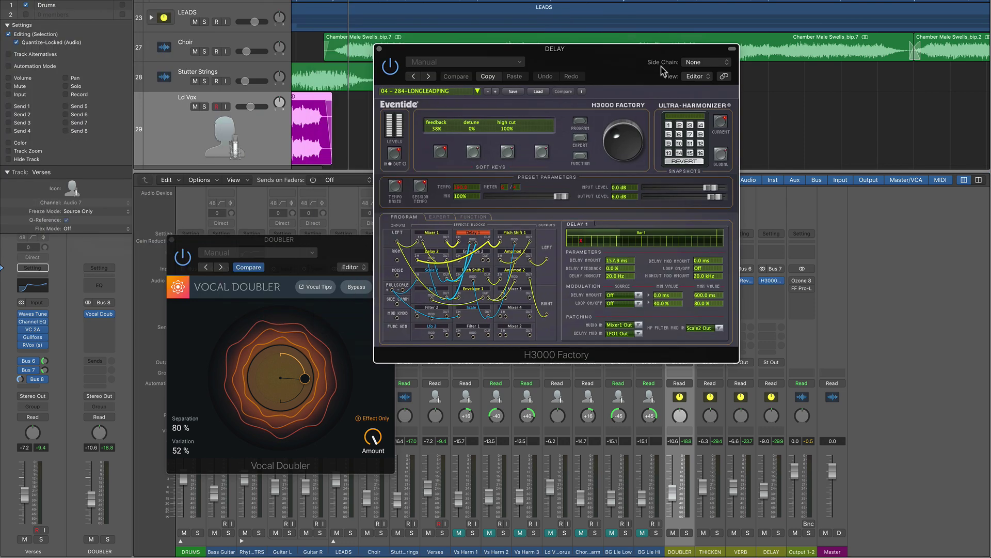
left_click_drag(629, 56, 697, 73)
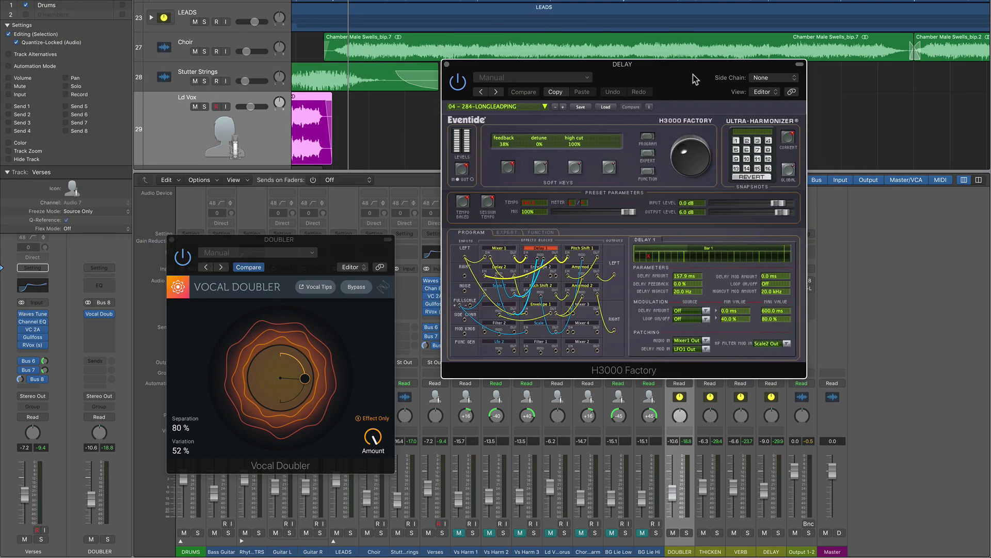
left_click(443, 64)
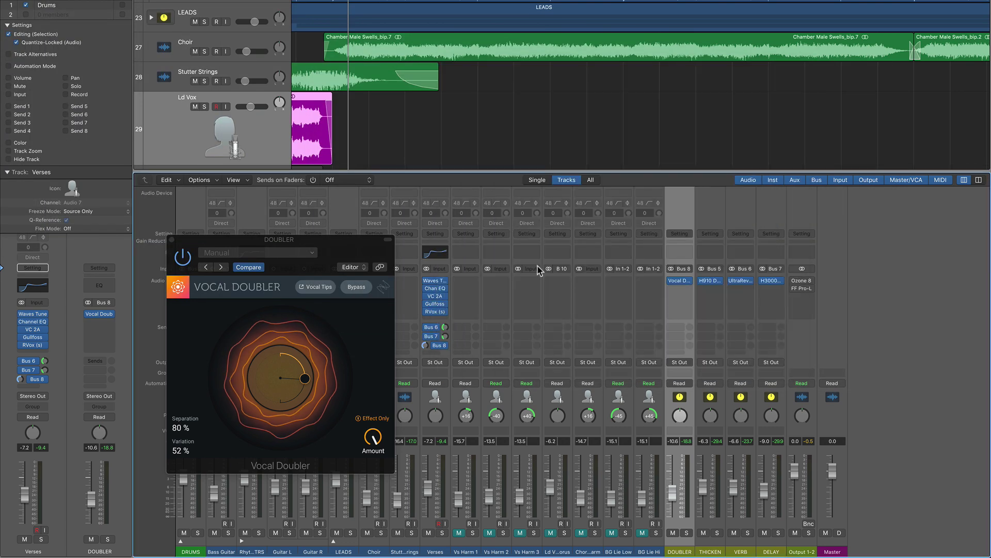
Step: Insert Antares AVOX Choir in an empty DOUBLER insert slot
left_click(681, 289)
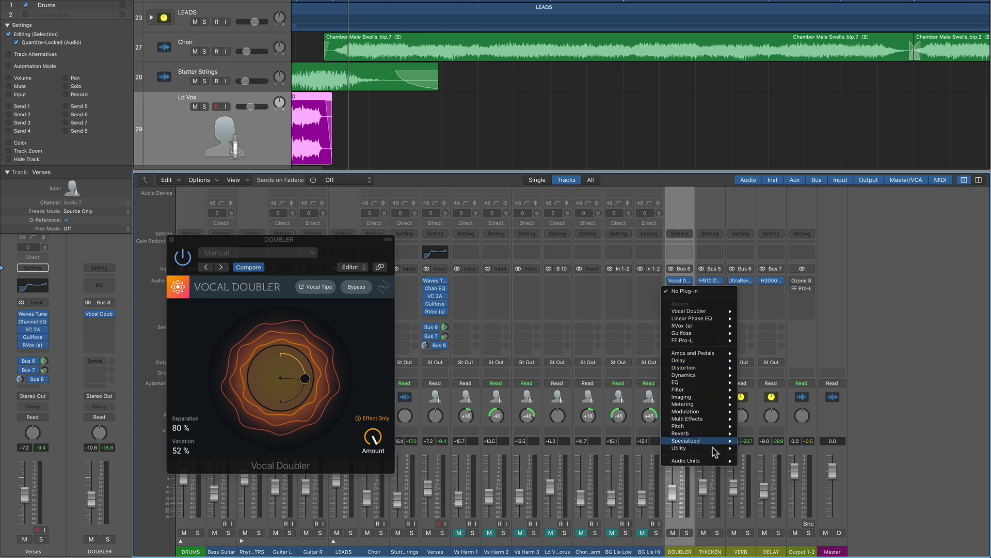
mouse_move(718, 461)
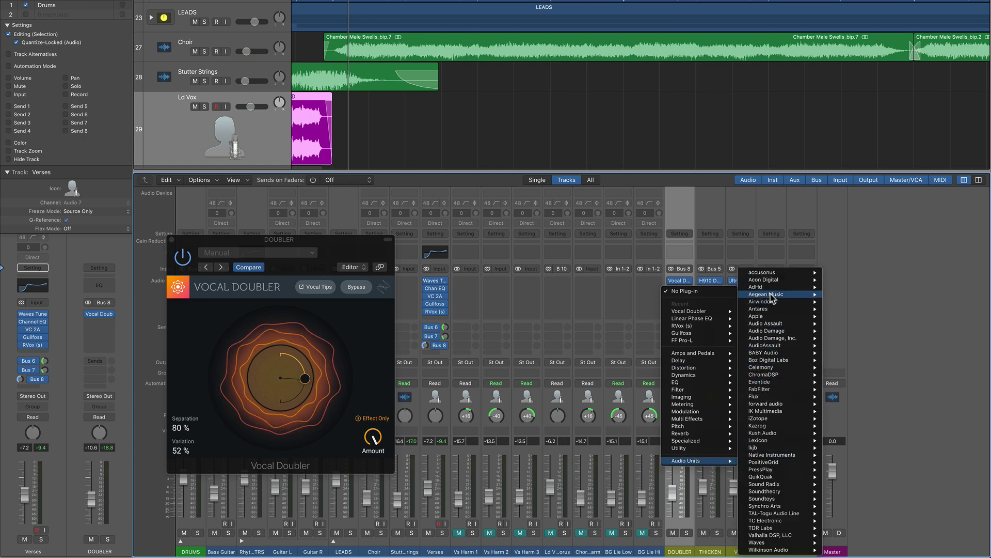
left_click(764, 294)
Step: Set AVOX Choir's Choir Size to 32 voices and close its window
left_click(548, 236)
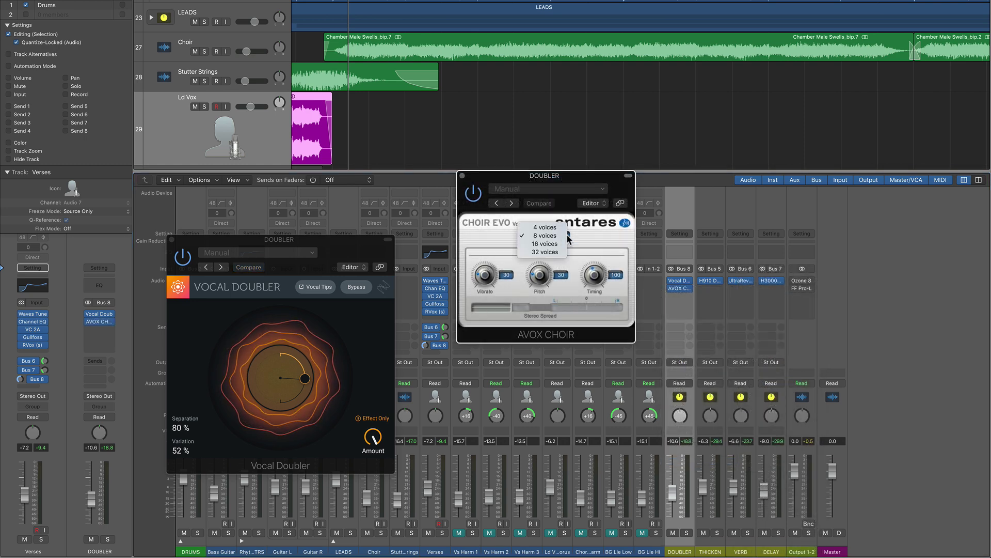
left_click(549, 236)
left_click(557, 235)
left_click(559, 252)
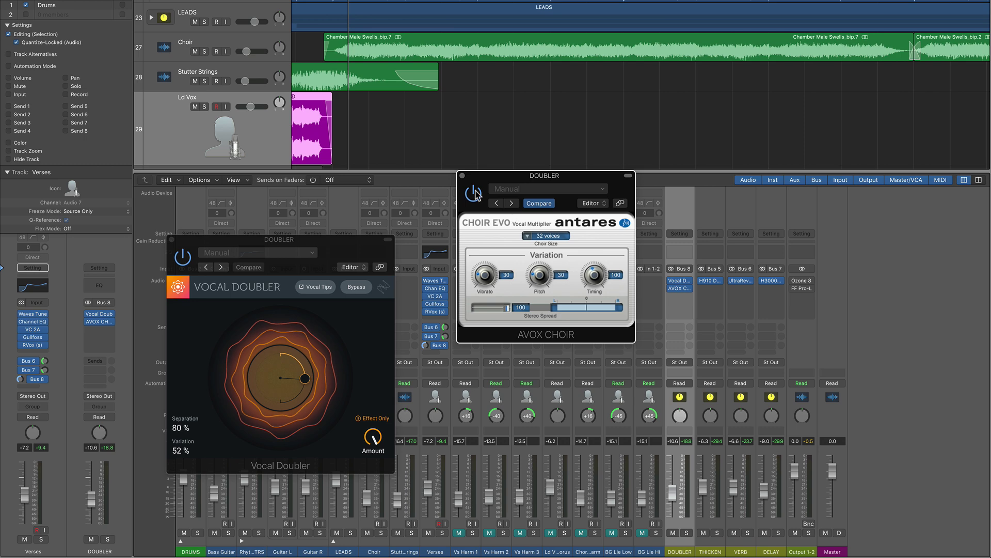
left_click(462, 175)
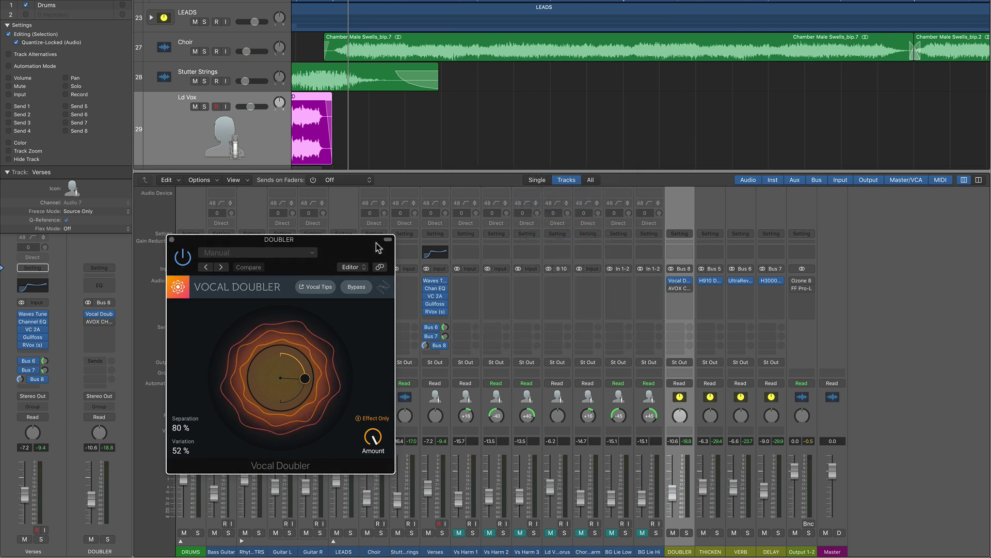